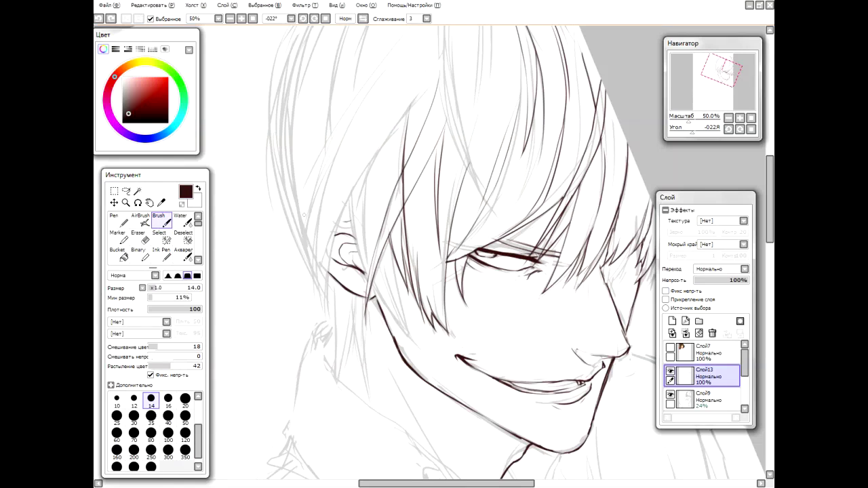
- Undo the last stroke and ink the hair lock falling in front of the ear onto the cheek
key("ctrl+z")
left_click_drag(416, 272, 387, 339)
left_click_drag(418, 305, 408, 348)
key("ctrl+z")
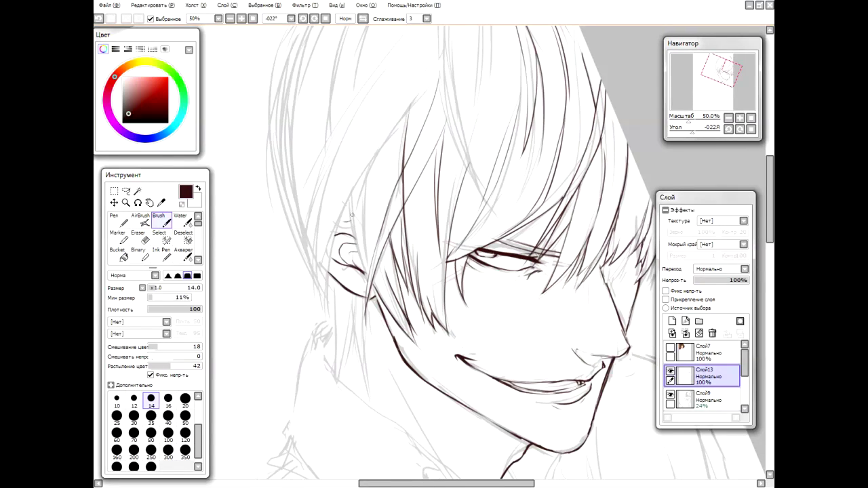
- Undo the last strokes and ink the thin strands running along the front edge of the ear
key("ctrl+z")
key("ctrl+z")
left_click_drag(346, 204, 366, 273)
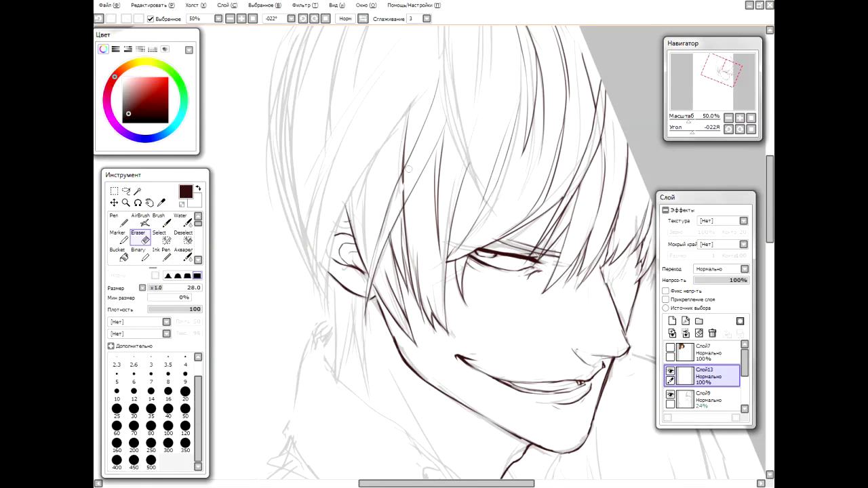
mouse_move(381, 233)
left_mouse_down()
mouse_move(365, 314)
mouse_move(374, 261)
mouse_move(366, 297)
left_mouse_up()
key("e")
key("b")
- Refine the tips of the side lock over the cheek with the brush and eraser
mouse_move(380, 326)
left_mouse_down()
mouse_move(407, 332)
mouse_move(491, 313)
mouse_move(480, 321)
mouse_move(488, 326)
mouse_move(484, 319)
left_mouse_up()
key("e")
key("b")
key("Home")
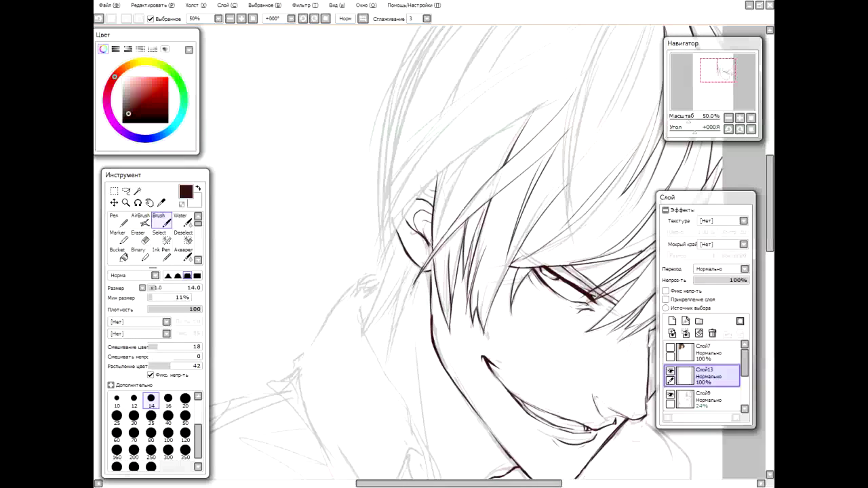
- Ink the long strands sweeping from the upper side hair down over the ear, undoing and redrawing the uneven strokes
mouse_move(434, 244)
left_mouse_down()
mouse_move(451, 36)
mouse_move(434, 89)
mouse_move(436, 160)
left_mouse_up()
key("ctrl+z")
key("ctrl+z")
mouse_move(459, 67)
left_mouse_down()
mouse_move(442, 139)
mouse_move(453, 85)
mouse_move(456, 163)
left_mouse_up()
key("ctrl+z")
mouse_move(457, 119)
left_mouse_down()
mouse_move(451, 175)
mouse_move(386, 294)
mouse_move(381, 344)
left_mouse_up()
key("ctrl+z")
key("ctrl+z")
left_click_drag(396, 134, 372, 326)
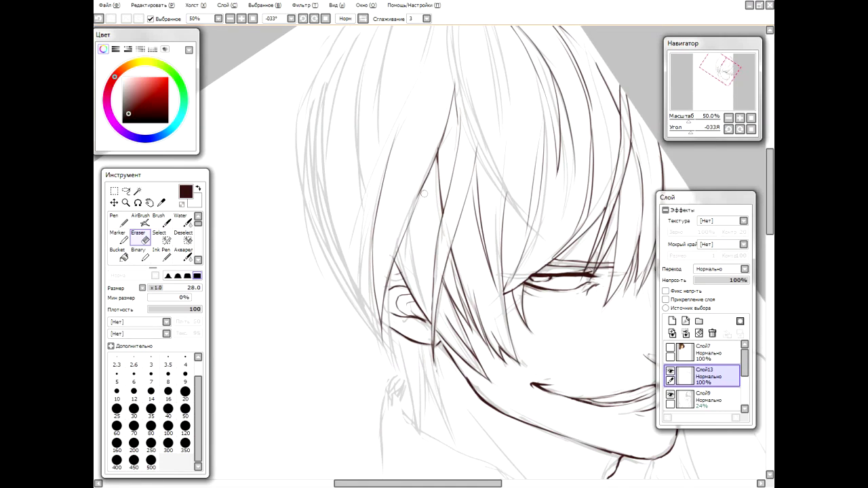
- Ink the strands framing the ear and erase the lines that overlap inside it
left_click_drag(397, 266, 384, 354)
key("e")
left_click_drag(390, 285, 393, 335)
key("b")
mouse_move(394, 266)
left_mouse_down()
mouse_move(393, 309)
mouse_move(388, 296)
left_mouse_up()
key("e")
key("Home")
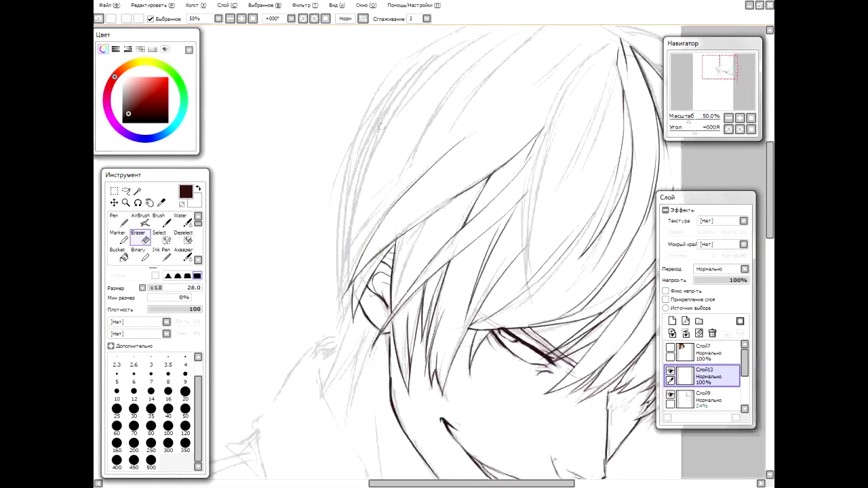
- Ink the pointed hair strands behind the ear over the sketch, undoing the first attempt
key("b")
left_click_drag(338, 244, 350, 332)
key("ctrl+z")
key("Delete")
left_click_drag(424, 306, 433, 329)
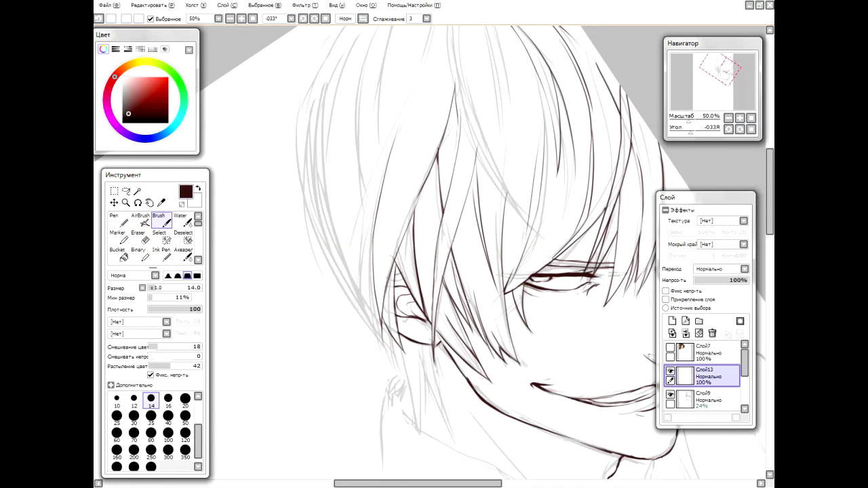
- Ink the hair locks hanging below the ear toward the neck and erase the excess at their tips
left_click_drag(466, 300, 473, 216)
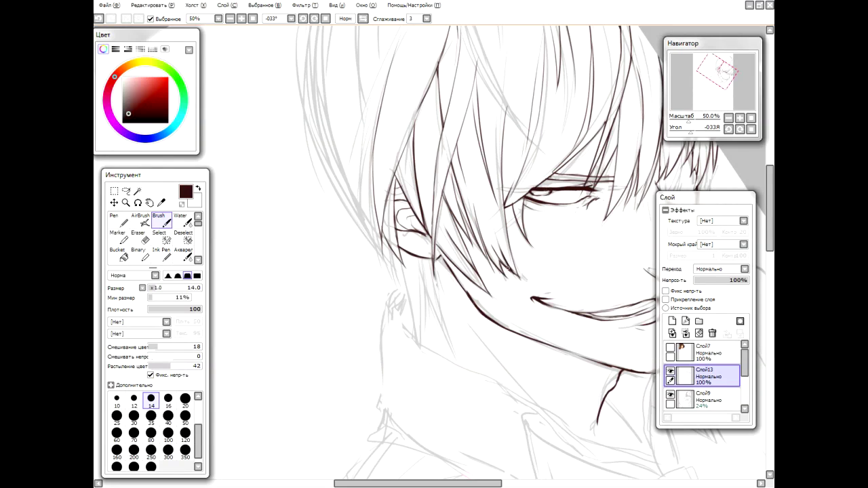
left_click_drag(382, 235, 400, 288)
mouse_move(434, 261)
left_mouse_down()
mouse_move(431, 291)
mouse_move(458, 352)
left_mouse_up()
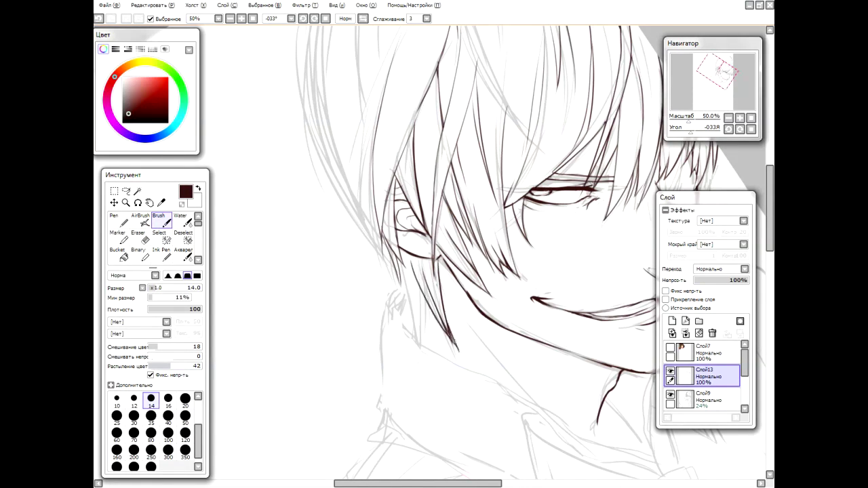
mouse_move(438, 263)
left_mouse_down()
mouse_move(444, 314)
mouse_move(431, 313)
mouse_move(457, 347)
mouse_move(428, 310)
mouse_move(451, 335)
mouse_move(436, 269)
left_mouse_up()
key("e")
left_click_drag(449, 336, 446, 310)
- Reset the canvas rotation, ink the pointed strands at the nape and tidy their overlaps with the eraser
left_click(314, 18)
key("b")
left_click_drag(410, 251, 373, 318)
left_click_drag(401, 293, 370, 323)
left_click_drag(400, 248, 370, 316)
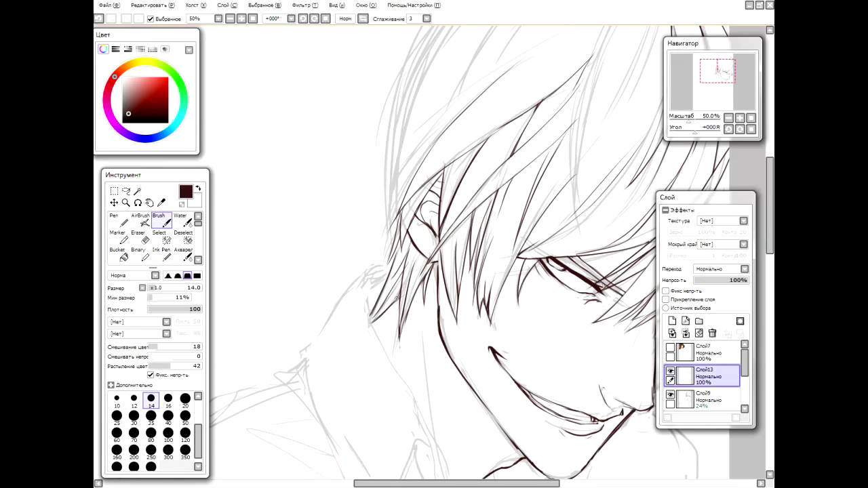
left_click_drag(400, 287, 393, 304)
key("e")
key("b")
- Reinforce and clean up the long fringe strands that meet at the outer corner of the eye
scroll(325, 32, "right", 5)
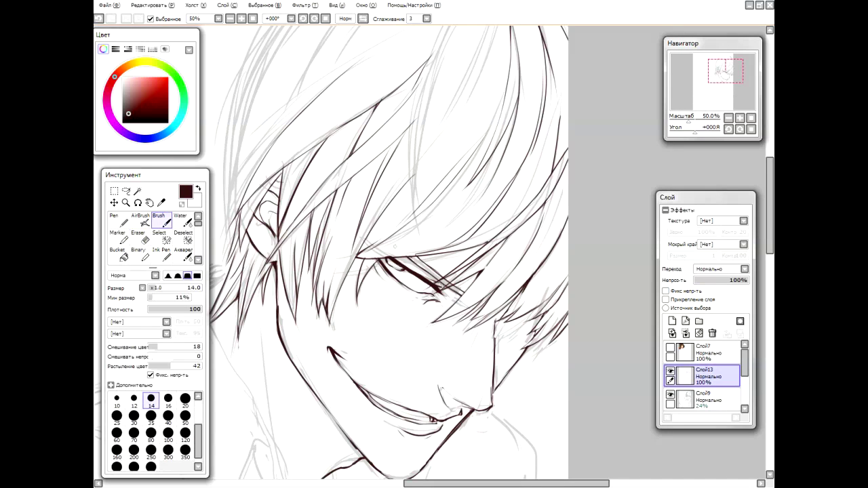
key("e")
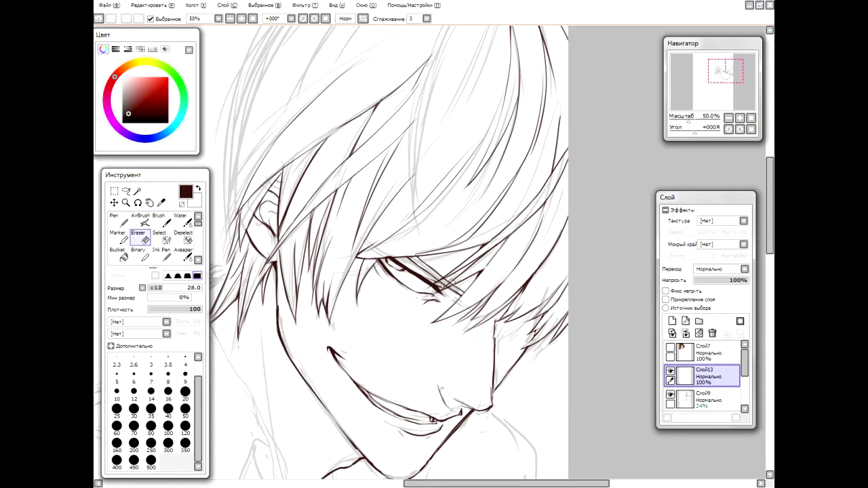
left_click_drag(487, 267, 390, 279)
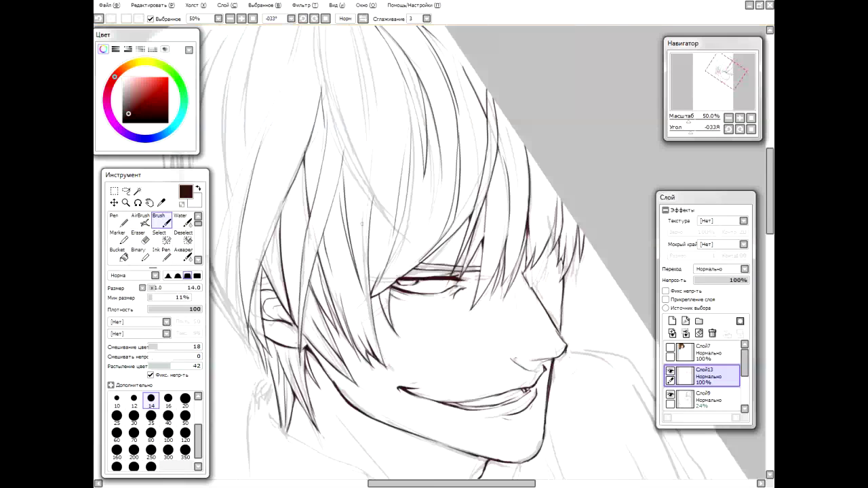
key("b")
key("e")
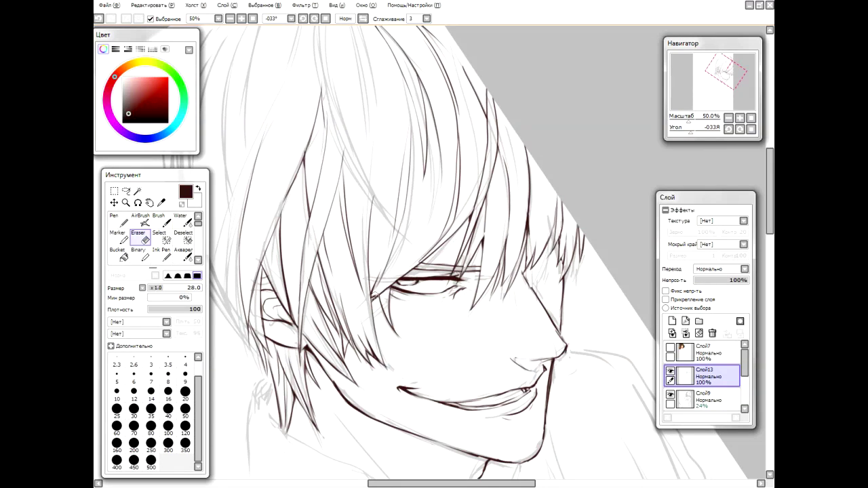
key("Home")
key("b")
key("e")
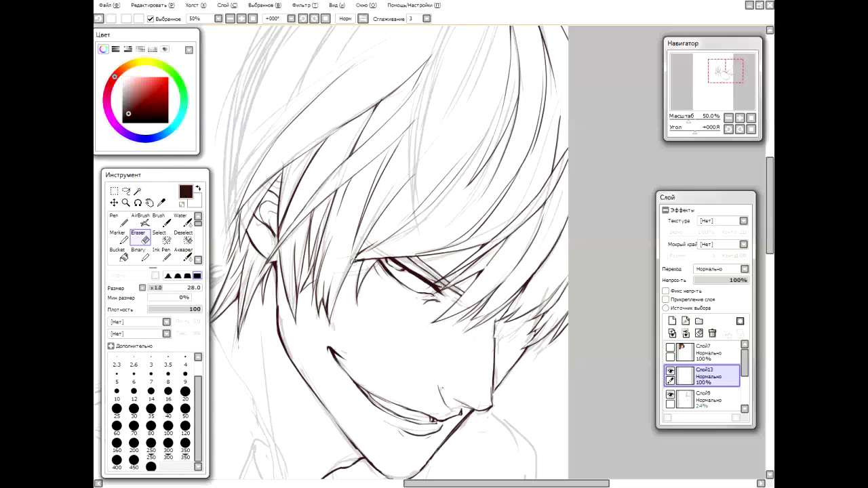
- Fill the gaps between the fringe tips above the nose with dark shadow shapes and check them with the canvas mirrored
key("b")
mouse_move(547, 302)
left_mouse_down()
mouse_move(525, 323)
mouse_move(530, 332)
left_mouse_up()
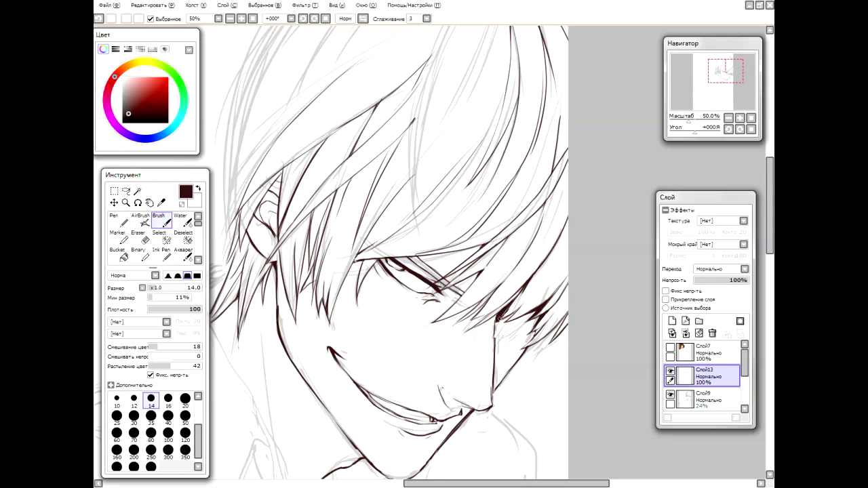
left_click_drag(495, 330, 321, 247)
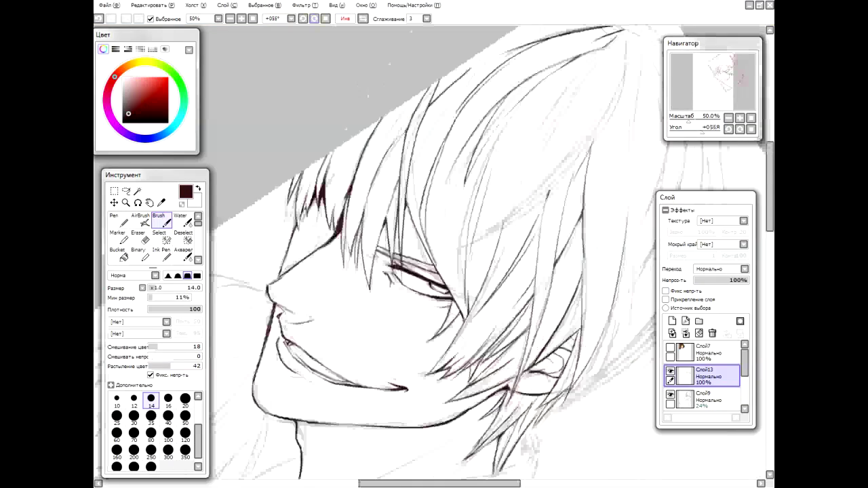
key("e")
key("b")
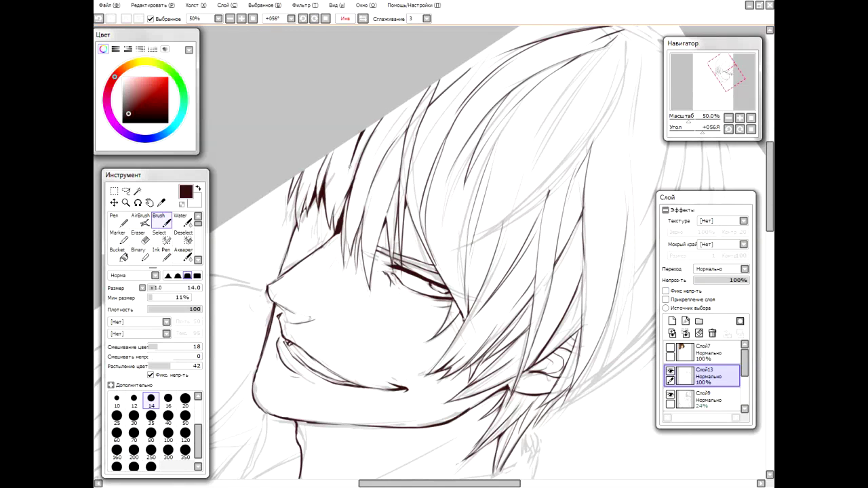
key("h")
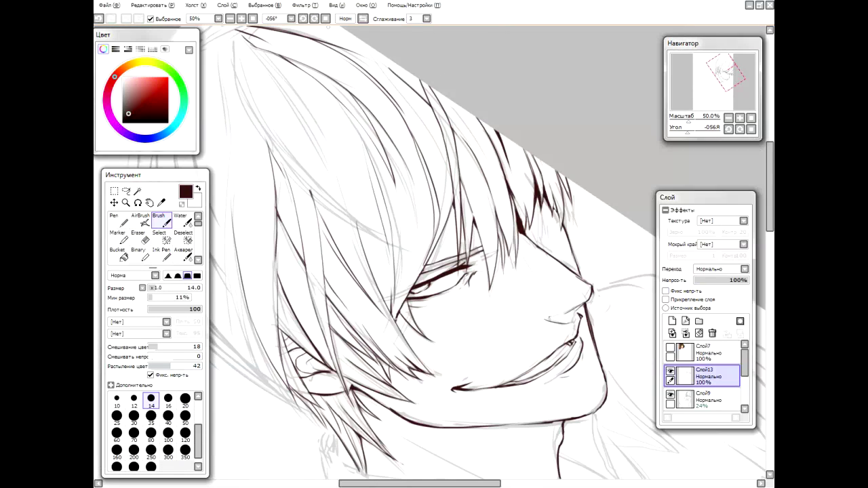
- Ink the long strands fanning out from the parting at the crown down into the fringe
key("Home")
scroll(434, 244, "down", 2)
scroll(434, 244, "up", 1)
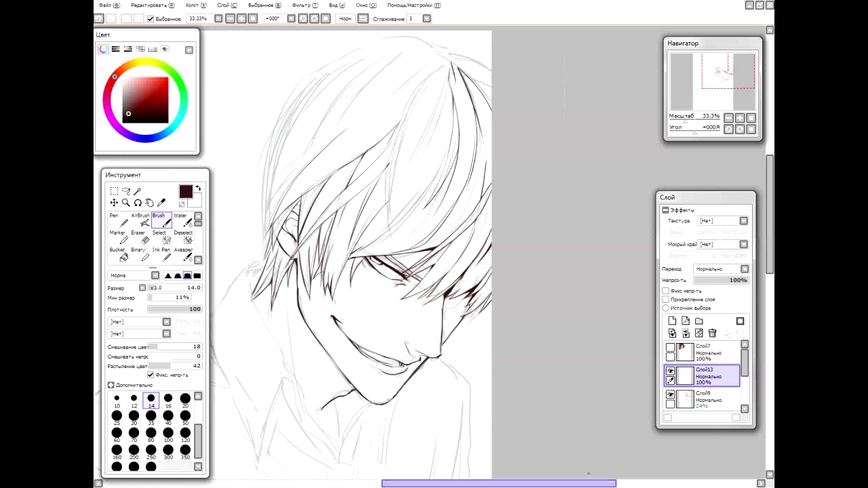
scroll(461, 74, "up", 1)
mouse_move(624, 55)
left_mouse_down()
mouse_move(556, 132)
mouse_move(637, 178)
left_mouse_up()
left_click_drag(563, 119, 530, 259)
mouse_move(614, 65)
left_mouse_down()
mouse_move(557, 157)
mouse_move(532, 286)
mouse_move(551, 147)
mouse_move(547, 158)
left_mouse_up()
- Build up the overlapping strands along the side of the central fringe lock, trimming them with the eraser
key("e")
key("b")
left_click_drag(541, 217, 533, 259)
key("e")
mouse_move(560, 152)
left_mouse_down()
mouse_move(547, 167)
mouse_move(537, 200)
mouse_move(539, 231)
left_mouse_up()
key("b")
left_click_drag(553, 168, 532, 245)
key("e")
left_click_drag(551, 164, 533, 245)
mouse_move(549, 183)
left_mouse_down()
mouse_move(530, 260)
mouse_move(534, 315)
left_mouse_up()
key("b")
left_click_drag(546, 153, 532, 206)
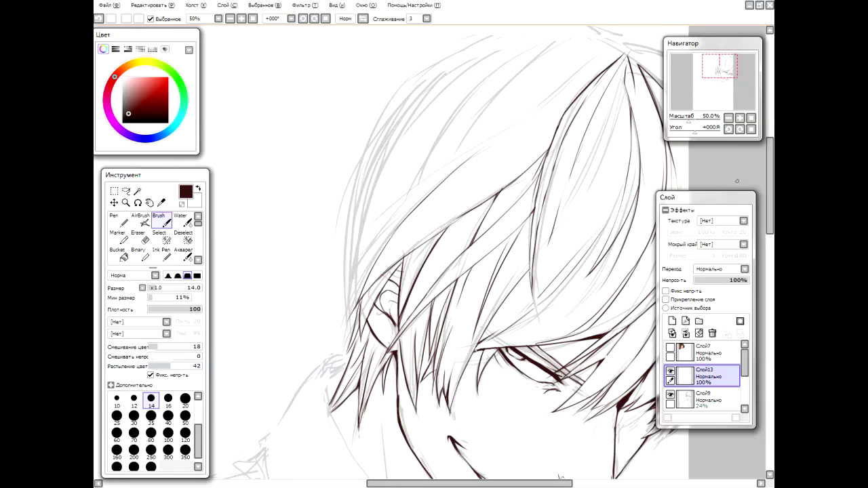
- Erase the rough joins near the parting and ink more strands along the side lock
scroll(536, 203, "up", 3)
key("e")
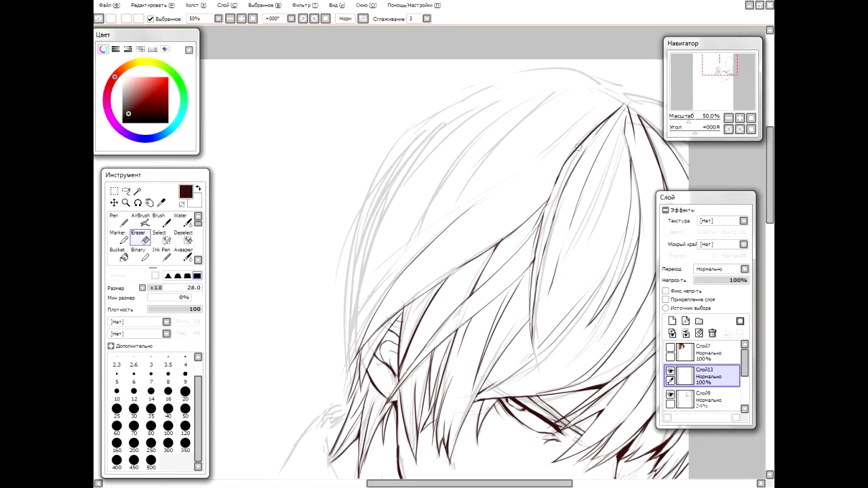
key("b")
left_click_drag(557, 218, 488, 285)
left_click_drag(519, 42, 548, 213)
key("Home")
- Ink the long strands sweeping from the crown toward the back of the head, redrawing the one that misses
key("minus")
scroll(544, 301, "down", 1)
key("e")
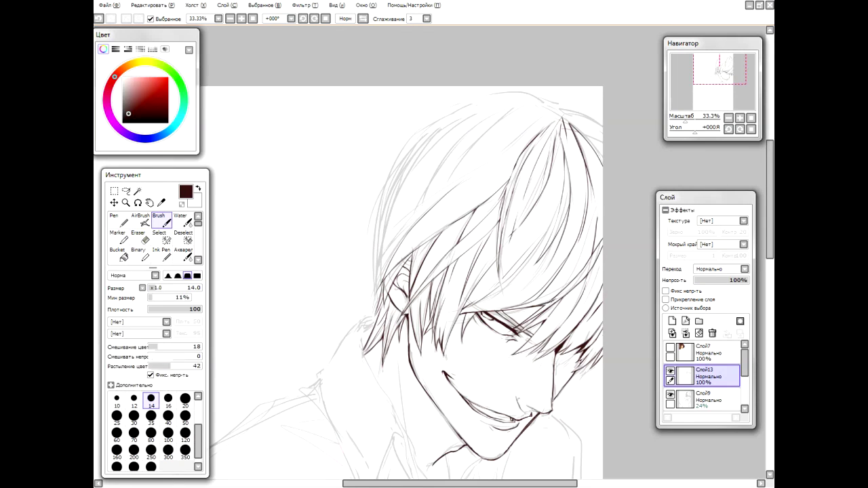
key("b")
mouse_move(364, 282)
left_mouse_down()
mouse_move(481, 168)
mouse_move(404, 244)
left_mouse_up()
mouse_move(479, 171)
left_mouse_down()
mouse_move(456, 166)
mouse_move(401, 199)
left_mouse_up()
key("ctrl+z")
left_click_drag(457, 166, 406, 219)
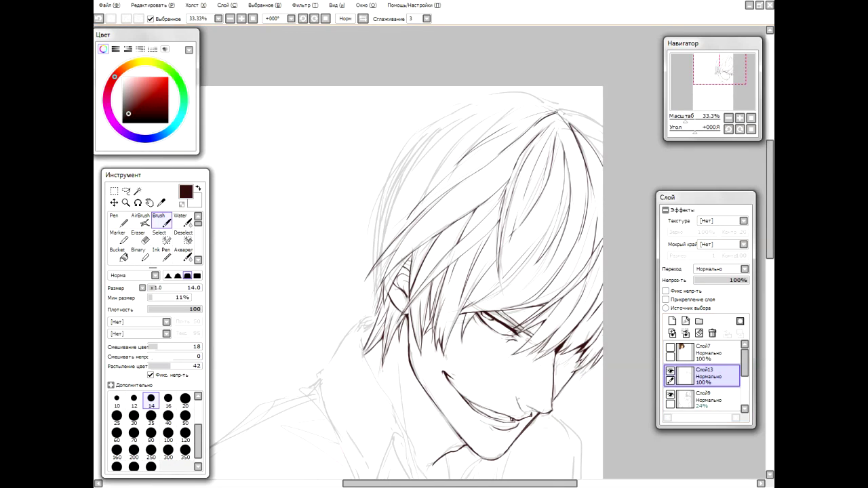
- Ink the top outline of the hair above the parting with the canvas mirrored, and clean it up
key("h")
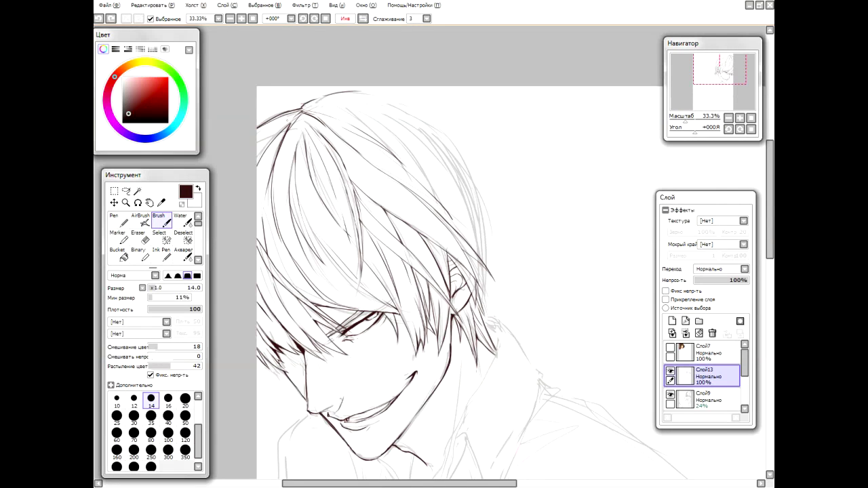
key("e")
key("h")
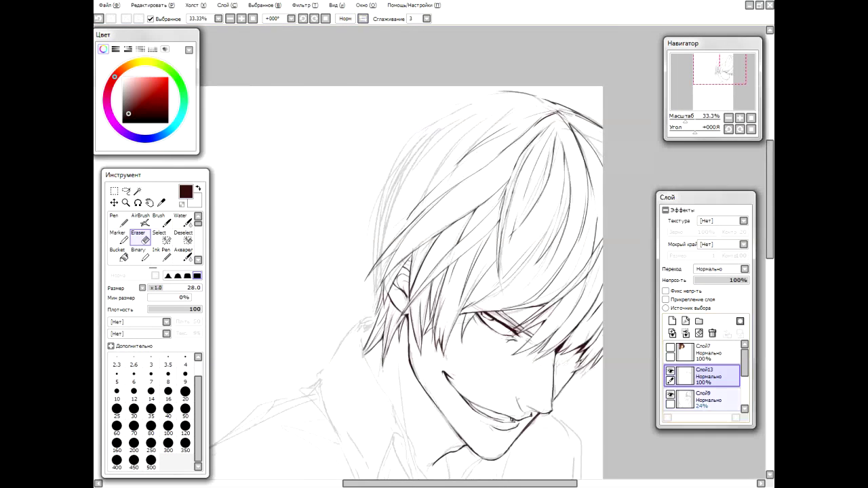
- Rotate the canvas to -11 degrees and ink the curved outline of the back of the head, redrawing the uneven strokes
key("b")
key("End")
key("Delete")
key("Delete")
left_click_drag(391, 144, 370, 247)
left_click_drag(444, 105, 377, 200)
key("ctrl+z")
key("ctrl+z")
mouse_move(461, 85)
left_mouse_down()
mouse_move(394, 139)
mouse_move(373, 206)
left_mouse_up()
left_click_drag(386, 154, 371, 270)
left_click_drag(389, 172, 376, 277)
- Ink the inner strands from the crown down the back of the head and refine them with the eraser
mouse_move(514, 84)
left_mouse_down()
mouse_move(451, 113)
mouse_move(440, 142)
left_mouse_up()
left_click_drag(446, 131, 414, 202)
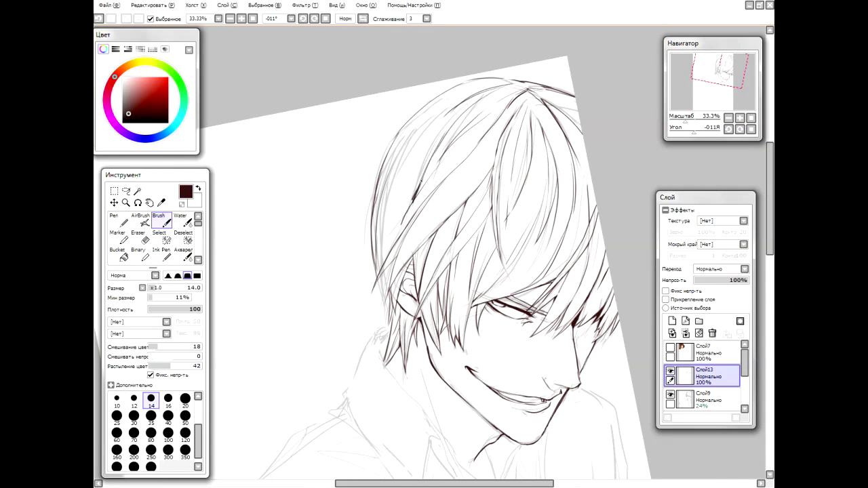
key("e")
key("b")
key("e")
key("b")
key("e")
key("b")
- Ink additional strands at the nape and darken the shadows between the locks at the back of the head
left_click_drag(391, 318, 381, 356)
left_click_drag(386, 264, 382, 205)
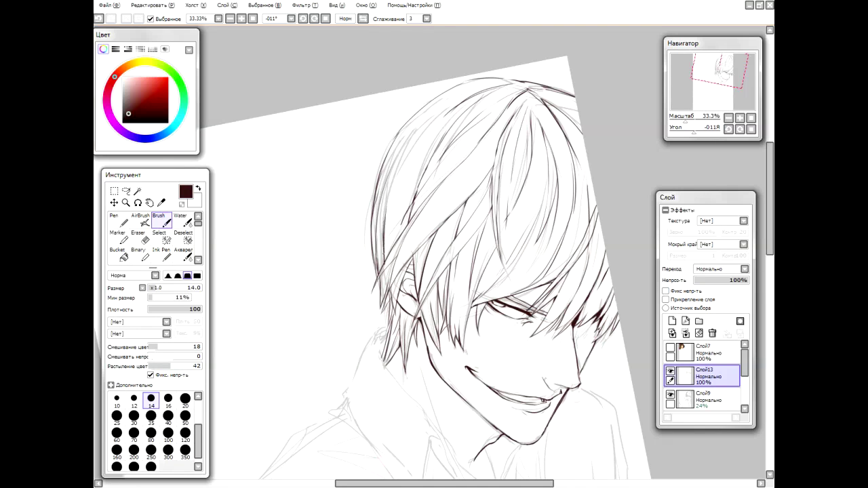
key("e")
key("b")
key("e")
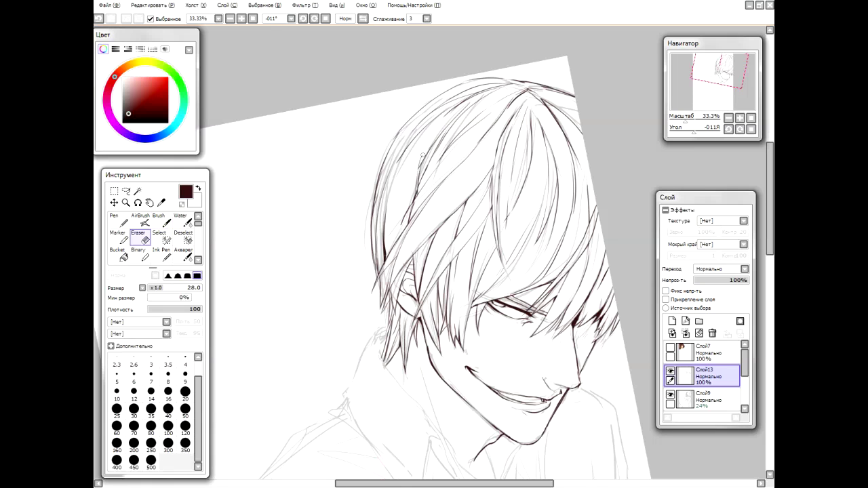
key("b")
left_click_drag(396, 215, 434, 145)
key("e")
scroll(397, 206, "down", 5)
key("b")
left_click_drag(437, 176, 457, 279)
key("h")
key("ctrl+z")
left_click_drag(422, 201, 396, 275)
key("h")
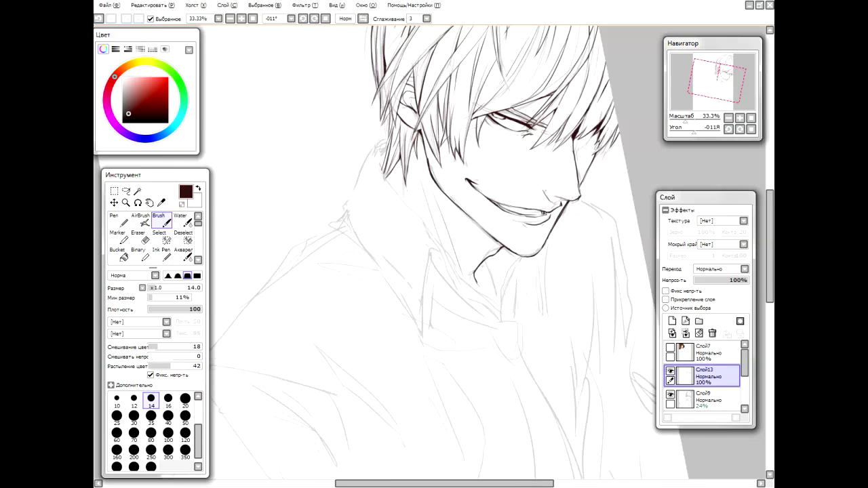
left_click_drag(573, 163, 596, 138)
key("ctrl+z")
key("ctrl+z")
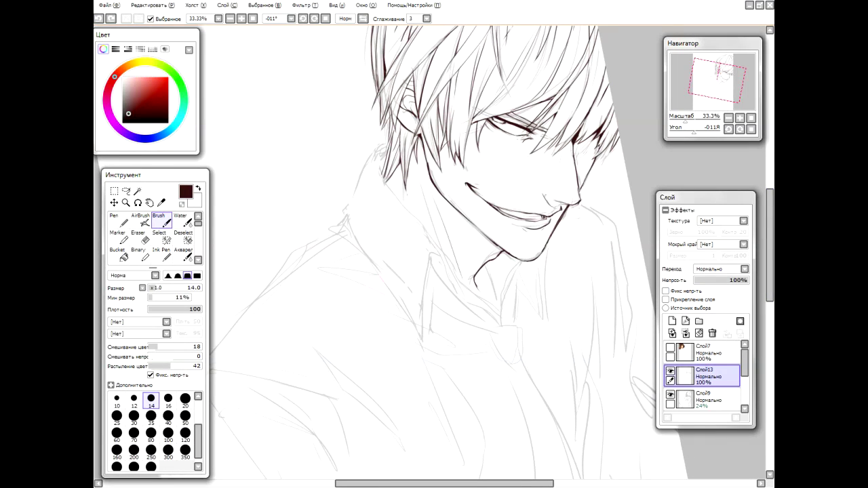
- Ink the shirt collar's neckline, back edge and pointed tip, mirroring the canvas and cleaning up the lines
key("h")
mouse_move(365, 317)
left_mouse_down()
mouse_move(478, 178)
mouse_move(483, 148)
left_mouse_up()
key("h")
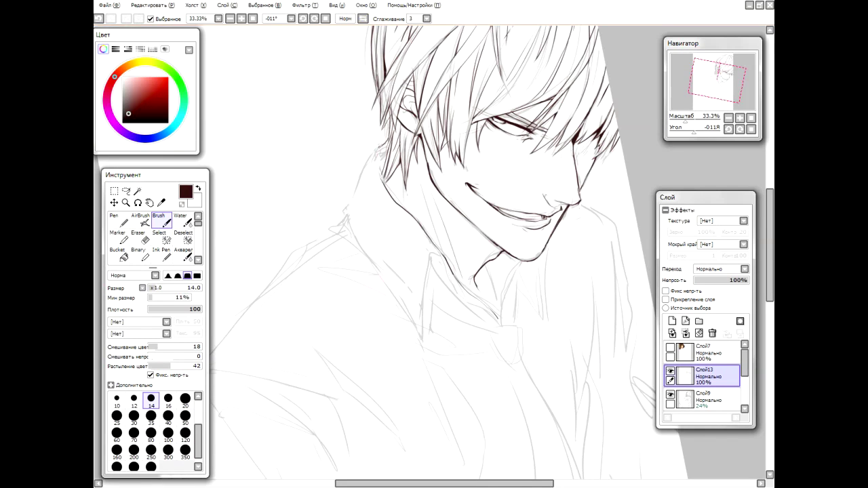
mouse_move(361, 175)
left_mouse_down()
mouse_move(332, 229)
mouse_move(424, 341)
mouse_move(427, 293)
mouse_move(442, 262)
mouse_move(452, 289)
left_mouse_up()
key("h")
key("e")
key("h")
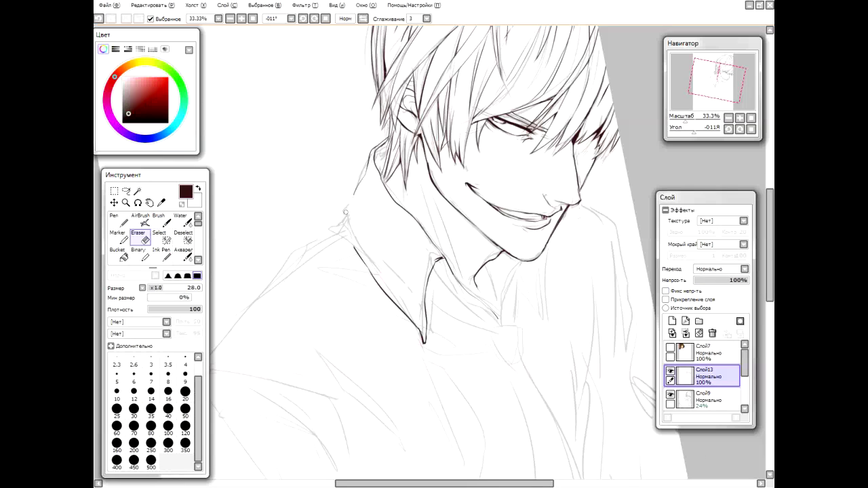
- Ink the shoulder line from the collar down to the upper arm
left_click_drag(351, 186, 332, 230)
scroll(434, 257, "down", 1)
key("b")
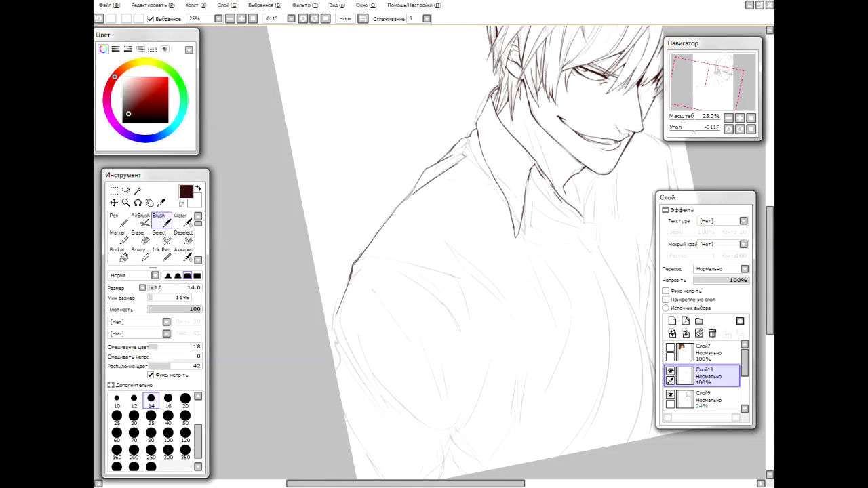
- Ink the sleeve's outer edge and the fabric folds around the upper arm and elbow
mouse_move(363, 279)
left_mouse_down()
mouse_move(432, 352)
mouse_move(446, 410)
left_mouse_up()
left_click_drag(441, 339, 450, 442)
scroll(447, 407, "down", 2)
left_click_drag(337, 224, 340, 291)
left_click_drag(339, 251, 338, 295)
mouse_move(387, 192)
left_mouse_down()
mouse_move(455, 229)
mouse_move(412, 195)
left_mouse_up()
key("h")
key("h")
left_click_drag(368, 277, 416, 322)
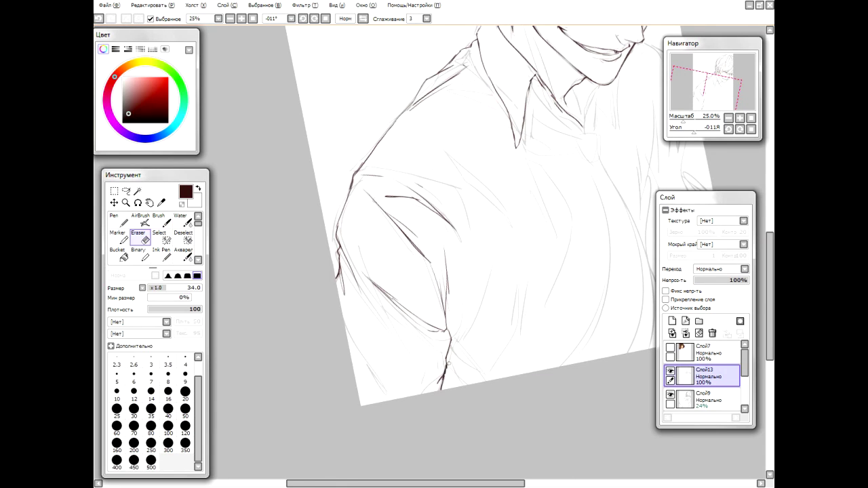
- Ink the fabric folds on the near sleeve around and below the elbow, undoing the last stray stroke
left_click_drag(358, 284, 417, 341)
left_click_drag(360, 356, 393, 381)
key("h")
left_click_drag(469, 328, 427, 388)
mouse_move(407, 237)
left_mouse_down()
mouse_move(466, 237)
mouse_move(478, 336)
mouse_move(445, 369)
mouse_move(400, 370)
mouse_move(381, 385)
left_mouse_up()
key("h")
left_click_drag(384, 349, 380, 372)
key("ctrl+z")
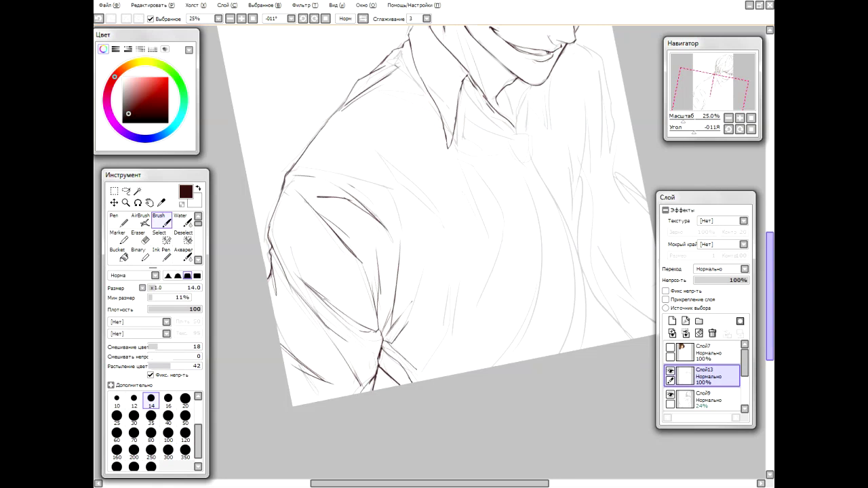
- Ink the far collar point beneath the chin and clean up the neckline beside it
scroll(433, 252, "up", 3)
left_click_drag(516, 242, 528, 195)
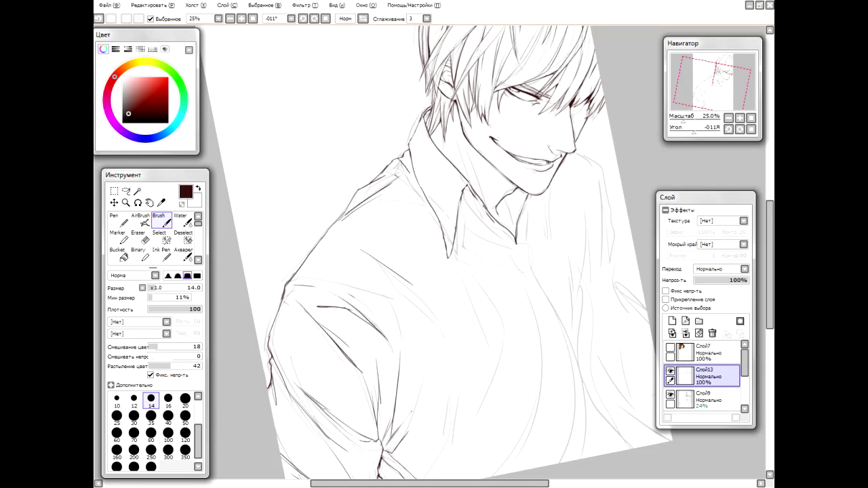
key("h")
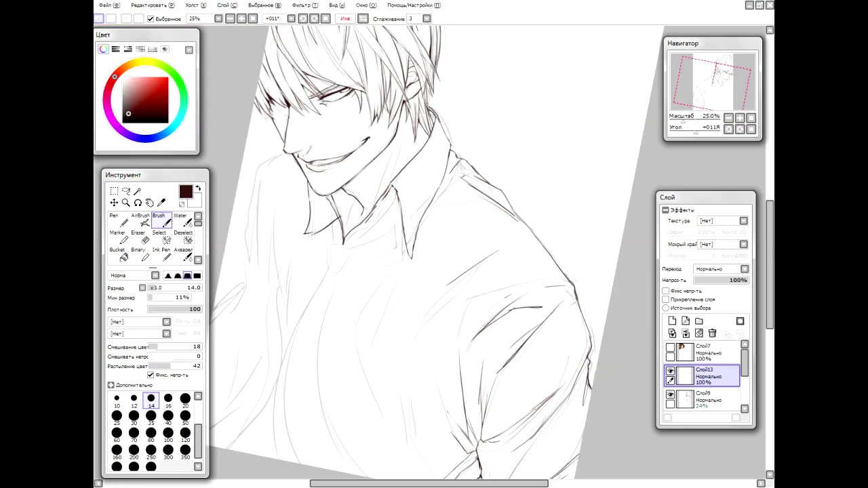
scroll(434, 252, "left", 2)
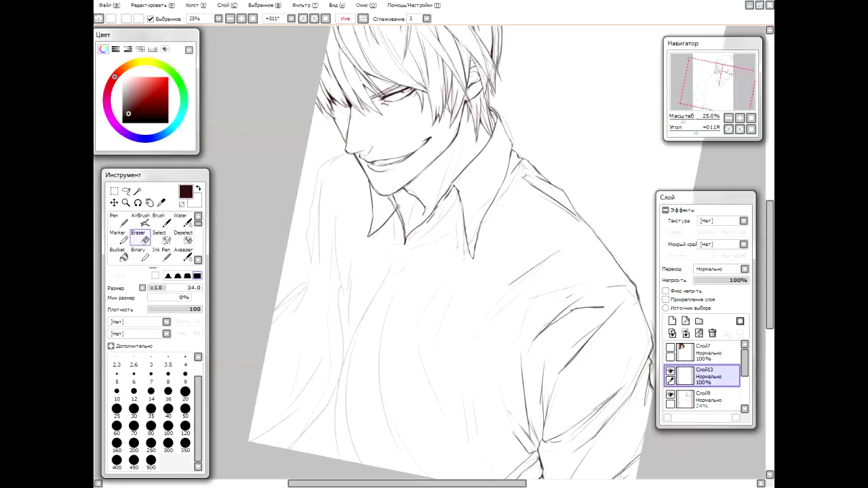
key("h")
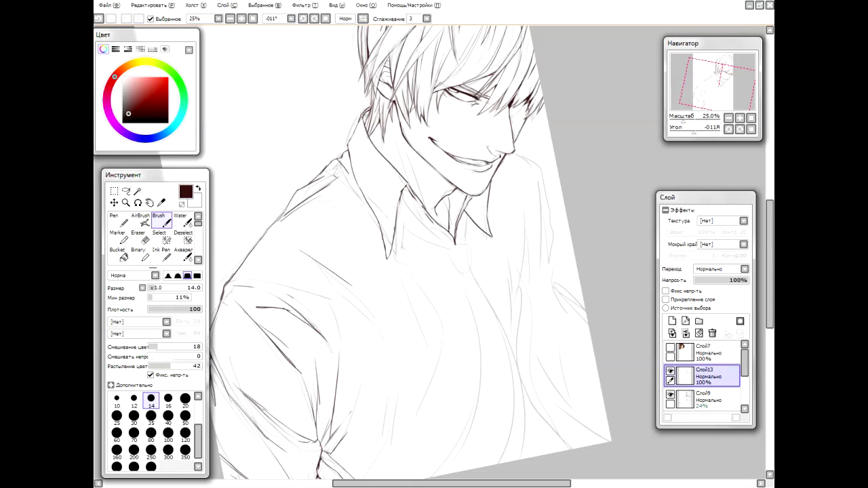
- Ink short fold lines on the near shoulder and along the inner edge of the upper sleeve
scroll(407, 251, "down", 2)
left_click_drag(312, 142, 352, 138)
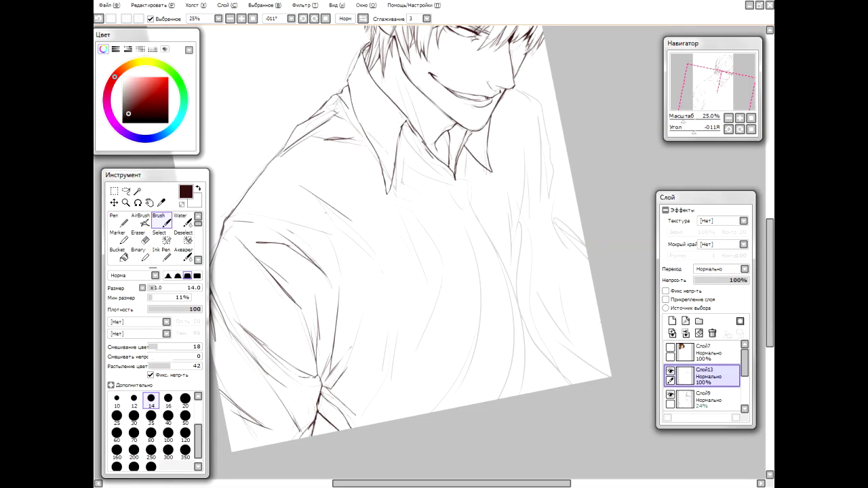
left_click_drag(339, 246, 354, 305)
left_click_drag(359, 329, 366, 349)
left_click_drag(422, 460, 444, 460)
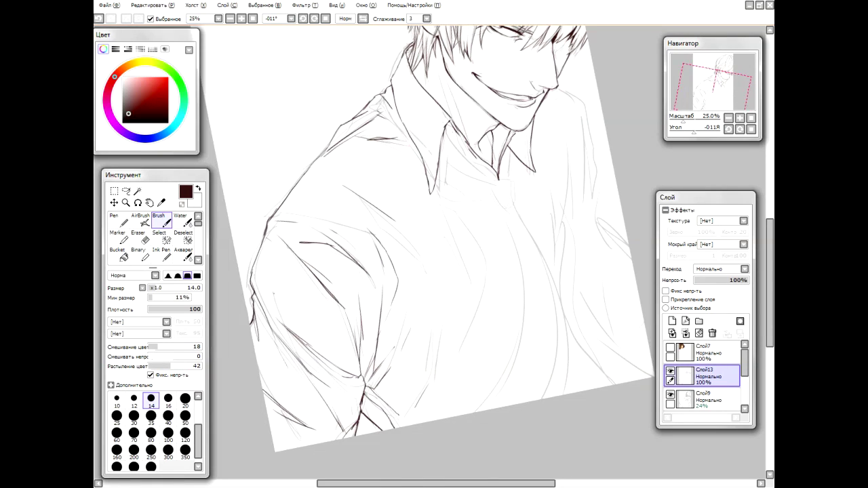
left_click_drag(380, 204, 400, 230)
- Ink the lower line of the open collar and the long folds down the shirt's chest and side
mouse_move(402, 155)
left_mouse_down()
mouse_move(424, 212)
mouse_move(494, 233)
left_mouse_up()
key("e")
key("b")
mouse_move(439, 243)
left_mouse_down()
mouse_move(467, 292)
mouse_move(466, 274)
left_mouse_up()
left_click_drag(483, 323, 465, 400)
left_click_drag(468, 347, 447, 420)
- Ink the tie's neckband under the collar and its knot, undoing the unwanted strokes and tidying the outline
left_click_drag(456, 184, 498, 222)
mouse_move(511, 177)
left_mouse_down()
mouse_move(502, 221)
mouse_move(517, 299)
mouse_move(478, 449)
left_mouse_up()
key("e")
key("b")
left_click_drag(534, 260, 560, 307)
key("ctrl+z")
key("ctrl+z")
key("ctrl+z")
key("ctrl+z")
key("ctrl+z")
key("ctrl+z")
key("e")
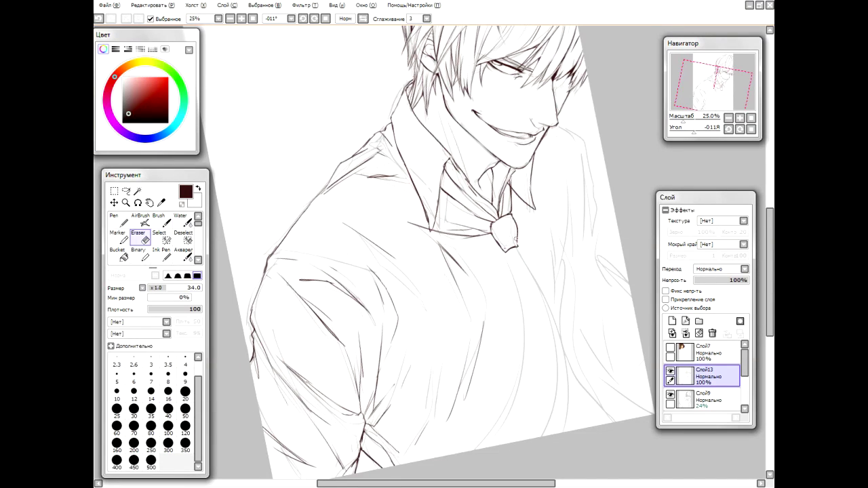
- Ink the tie's torso-side edge as one long curve from the knot to the canvas bottom
key("b")
left_click_drag(517, 241, 522, 248)
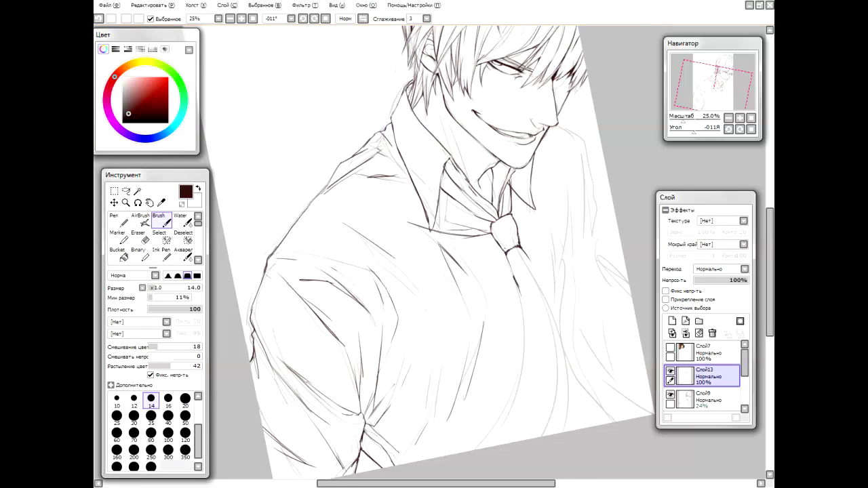
key("h")
key("e")
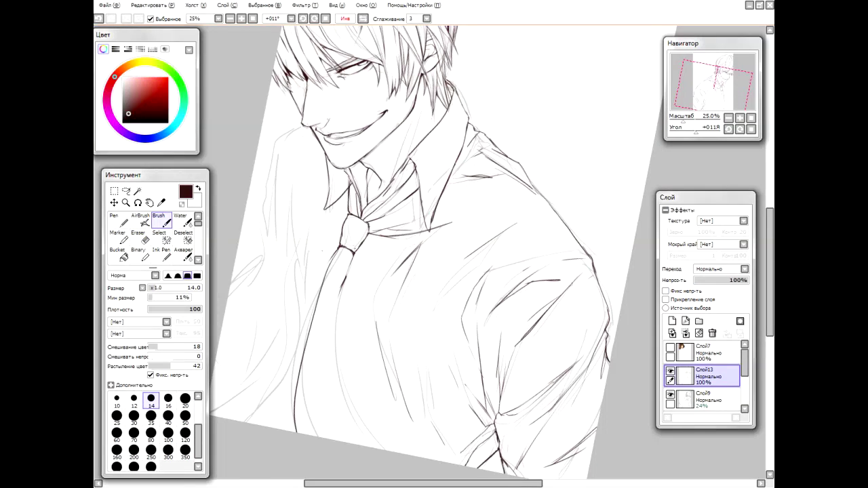
key("ctrl+z")
mouse_move(339, 229)
left_mouse_down()
mouse_move(334, 357)
mouse_move(379, 449)
left_mouse_up()
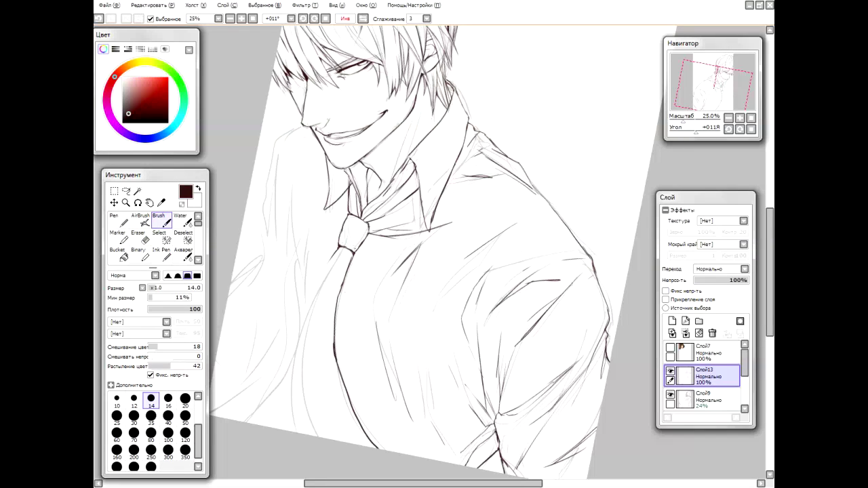
key("h")
key("b")
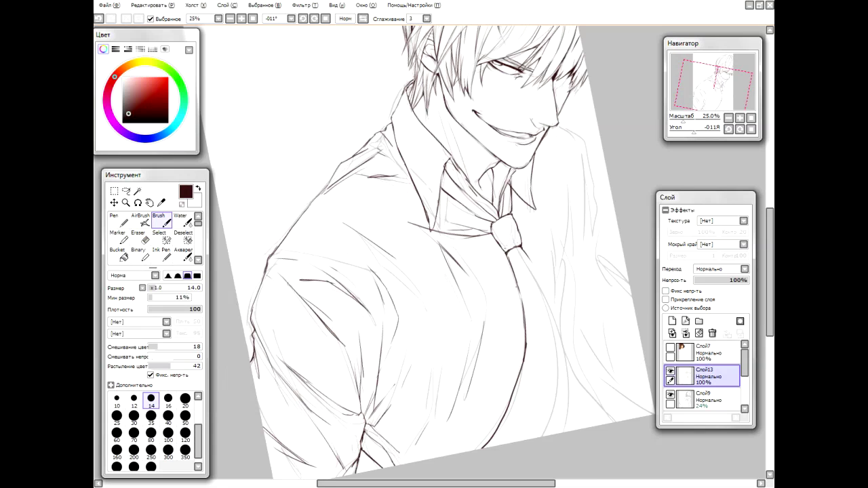
- Ink the tie's outer edge from the knot downward, redoing the lower stroke, and reset the canvas rotation
key("ctrl+z")
left_click_drag(527, 256, 552, 317)
left_click_drag(553, 317, 557, 431)
key("ctrl+z")
left_click_drag(553, 326, 556, 434)
key("Home")
- Ink the far arm's outer contour and the long inner sleeve line running beside the tie
mouse_move(587, 153)
left_mouse_down()
mouse_move(604, 258)
mouse_move(577, 270)
left_mouse_up()
left_click_drag(601, 222, 600, 294)
key("h")
left_click_drag(290, 213, 283, 256)
mouse_move(407, 271)
left_mouse_down()
mouse_move(497, 271)
mouse_move(497, 220)
left_mouse_up()
left_click_drag(378, 195, 408, 343)
left_click_drag(449, 197, 455, 292)
left_click_drag(447, 240, 444, 323)
left_click_drag(397, 343, 365, 400)
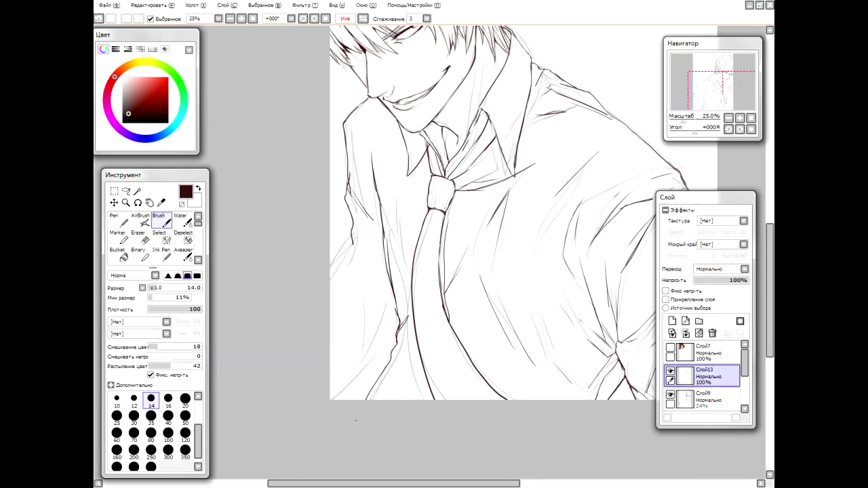
- Ink the lower folds of the far sleeve and the shirt lines beside the tie down to the canvas bottom
left_click_drag(414, 366, 377, 401)
left_click_drag(477, 311, 474, 352)
key("h")
left_click_drag(377, 295, 374, 318)
scroll(369, 251, "up", 3)
left_click_drag(530, 316, 503, 354)
scroll(369, 251, "down", 3)
left_click_drag(462, 284, 495, 340)
left_click_drag(496, 343, 529, 375)
- Redraw the far arm's outer edge as a line curving inward toward the elbow and clean it up
key("minus")
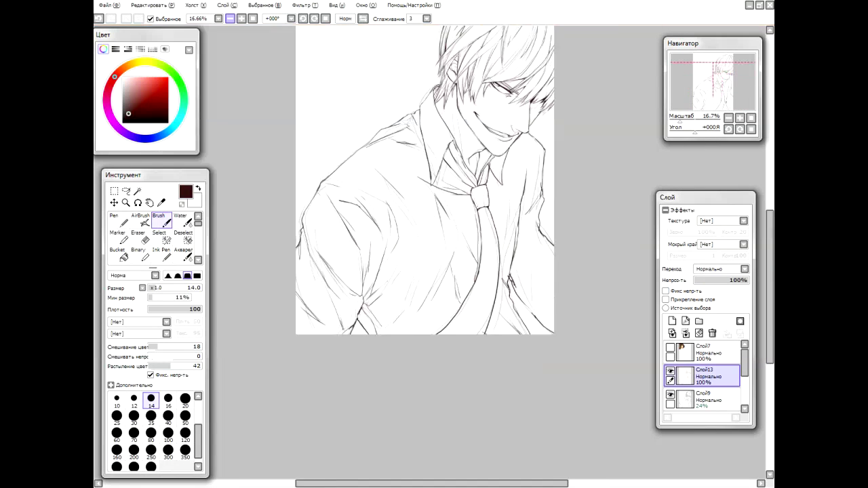
scroll(425, 197, "up", 1)
key("h")
mouse_move(318, 221)
left_mouse_down()
mouse_move(343, 366)
mouse_move(335, 366)
left_mouse_up()
key("ctrl+z")
key("ctrl+y")
key("e")
key("b")
key("h")
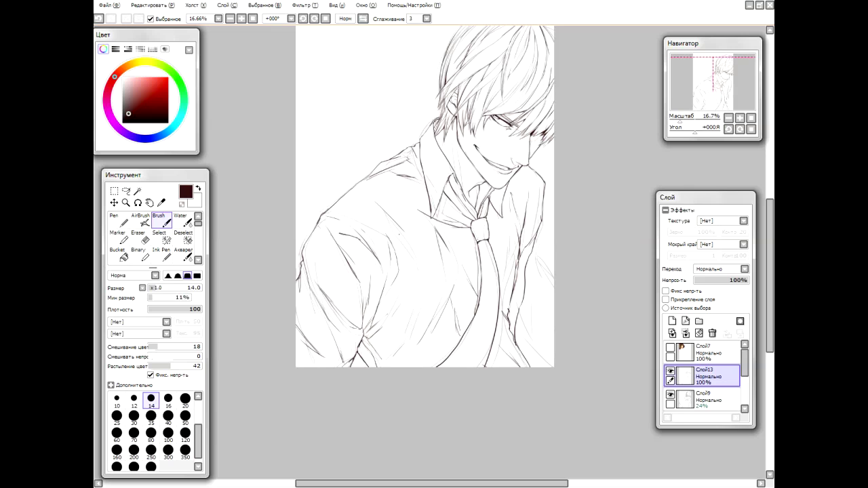
- Hide the rough sketch layer Слой9 and erase stray marks on the far sleeve with a size 97 eraser
scroll(425, 223, "up", 2)
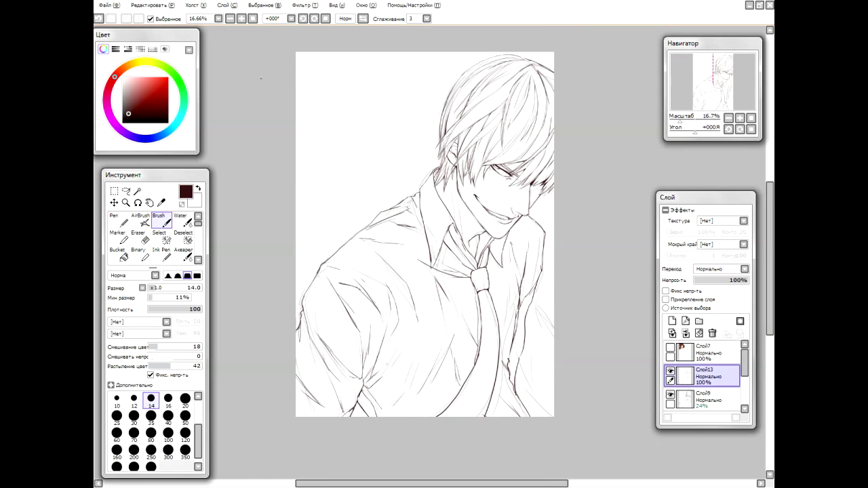
key("h")
key("e")
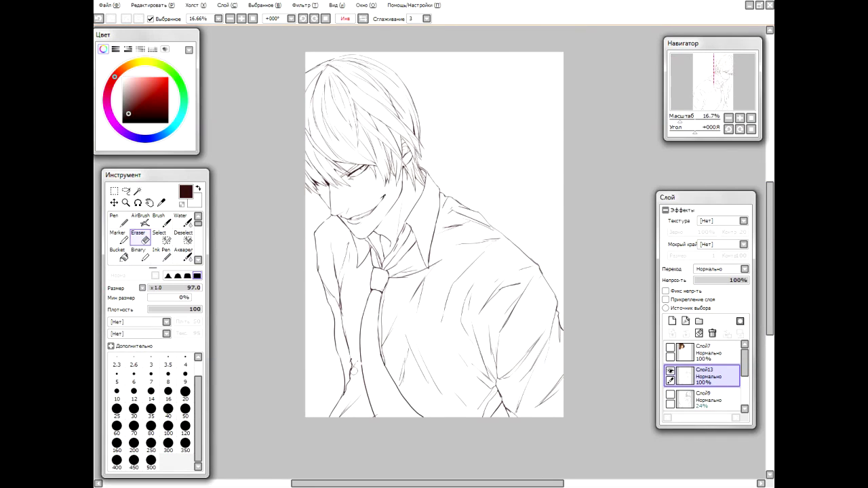
key("h")
key("h")
key("ctrl+plus")
key("ctrl+plus")
key("ctrl+plus")
- Touch up the line art around the collar and tie knot with the brush and a size 20 eraser
key("b")
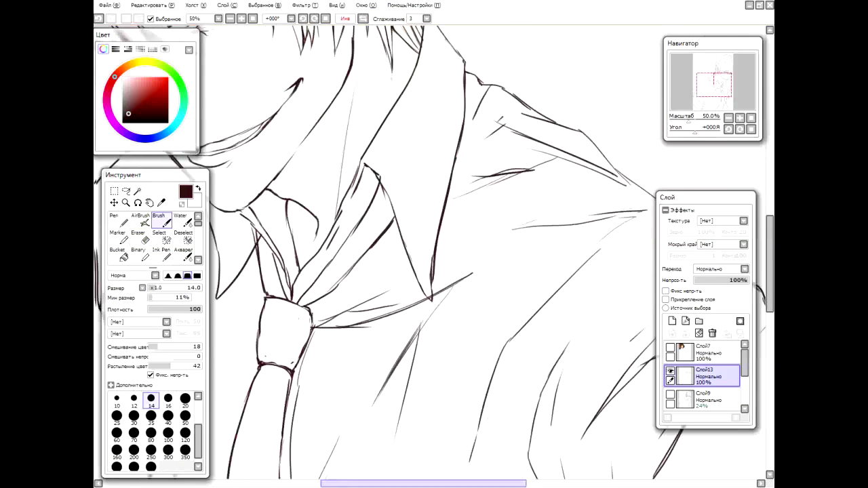
scroll(253, 147, "left", 5)
key("e")
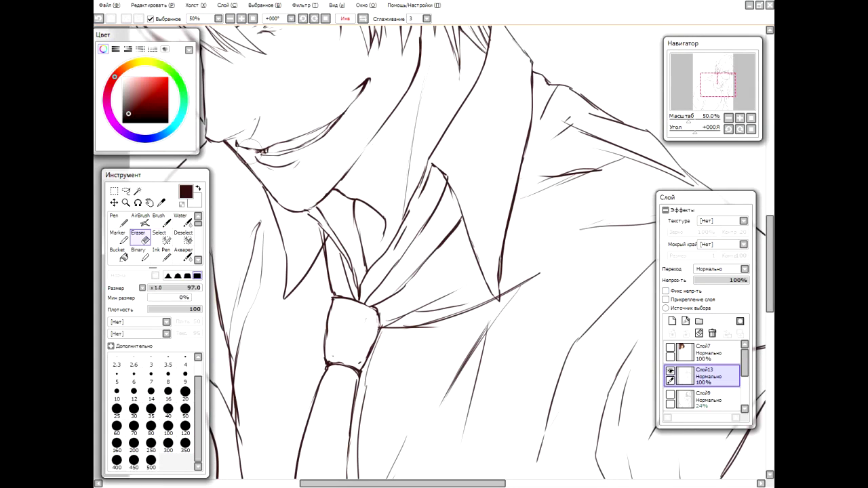
key("h")
key("b")
key("e")
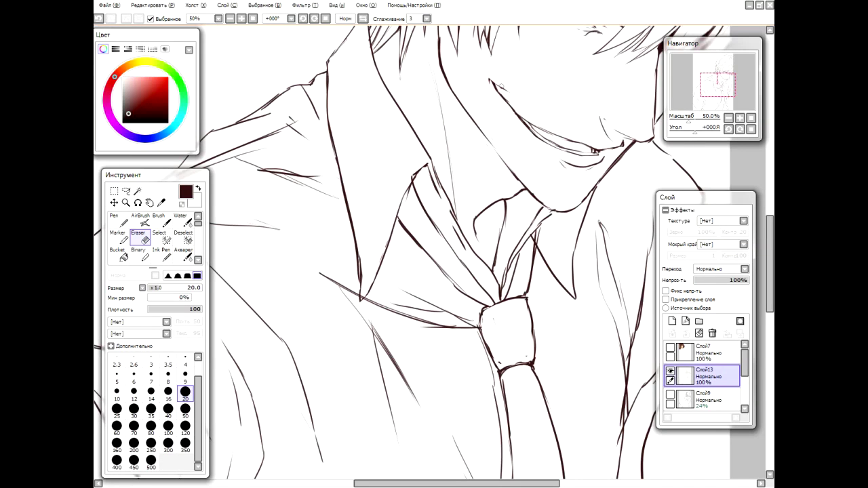
scroll(243, 62, "down", 2)
scroll(244, 62, "up", 1)
key("b")
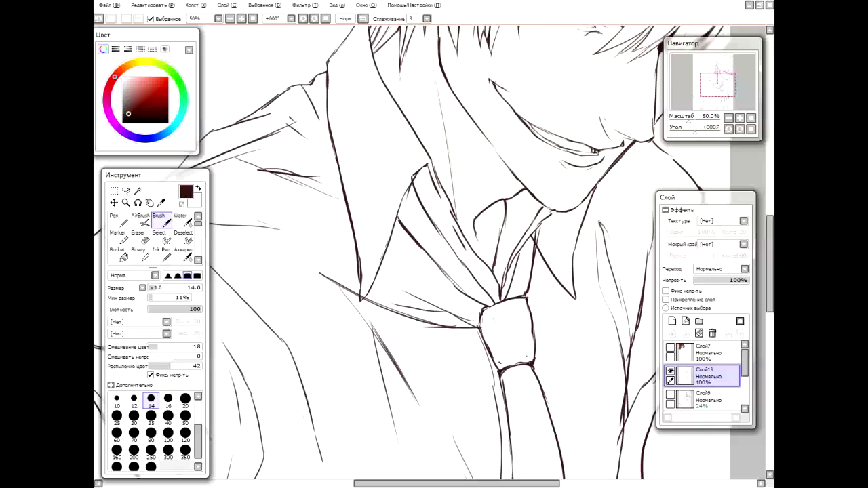
key("e")
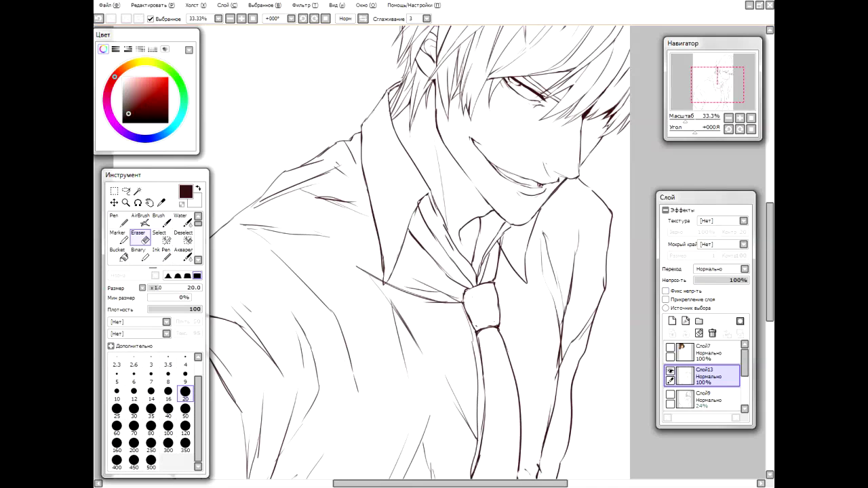
- Refine the lines around the smiling mouth and lower lip with the size 14 brush and size 20 eraser
scroll(246, 34, "down", 1)
scroll(701, 380, "down", 2)
scroll(702, 379, "up", 2)
key("b")
scroll(377, 229, "up", 2)
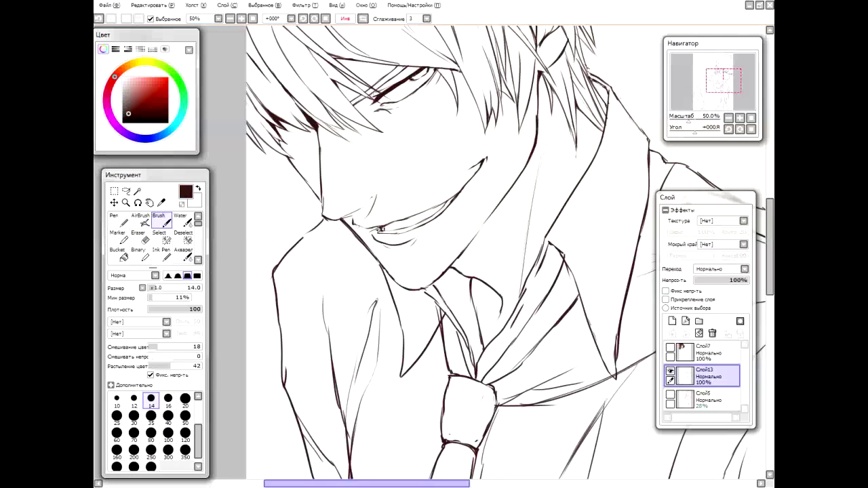
key("e")
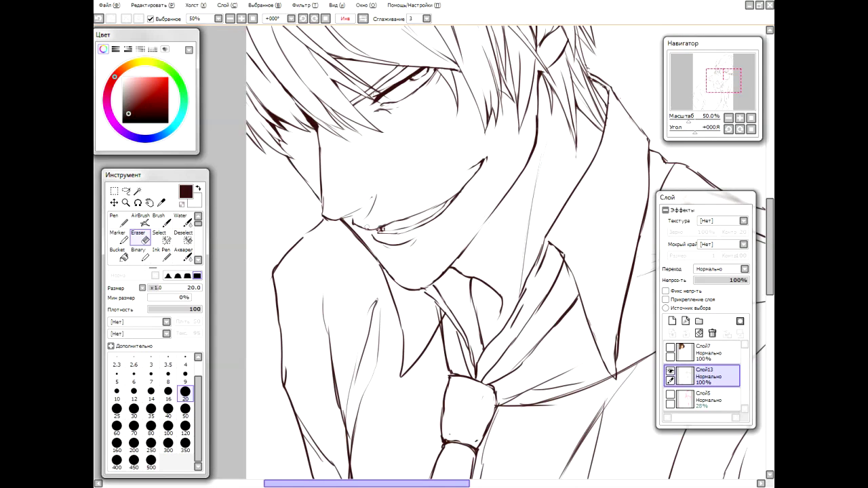
left_click_drag(392, 178, 420, 191)
key("b")
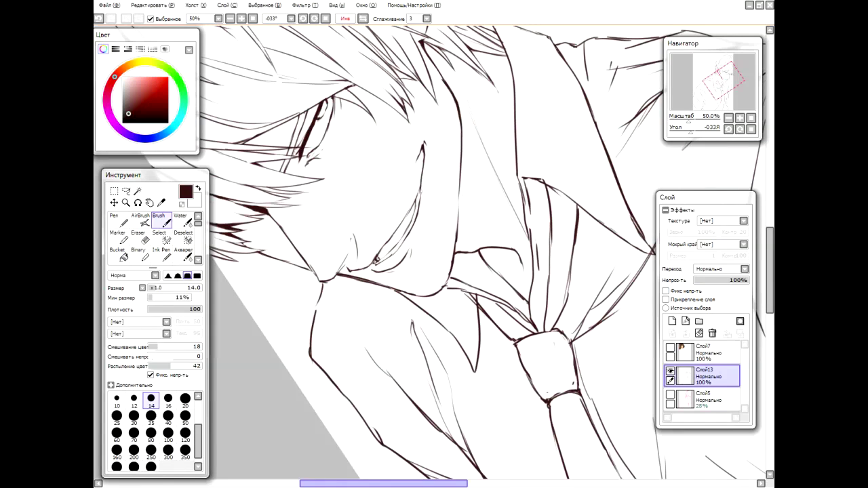
- Clean up the jawline and the front contour of the face below the fringe with the size 20 eraser
key("e")
key("h")
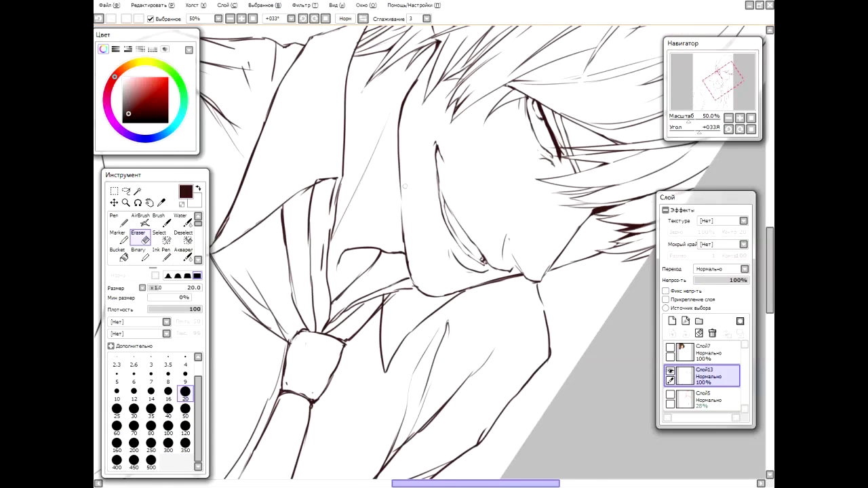
key("Home")
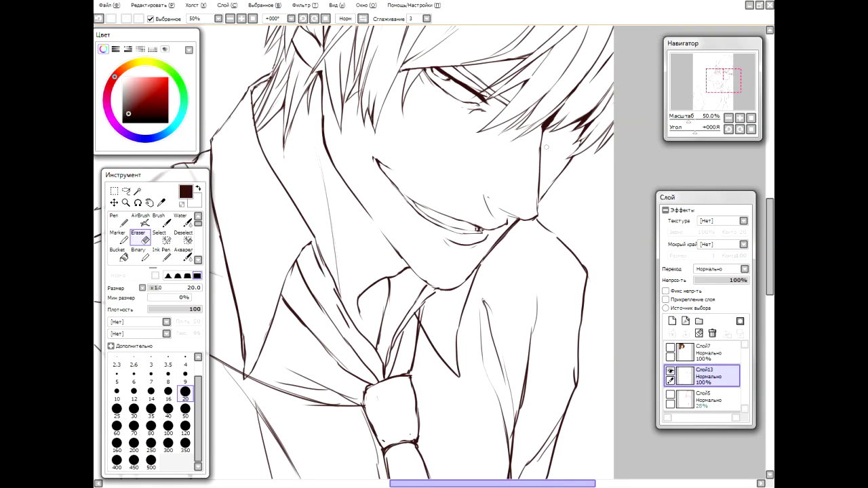
left_click_drag(541, 161, 539, 183)
scroll(383, 66, "down", 2)
scroll(383, 66, "up", 2)
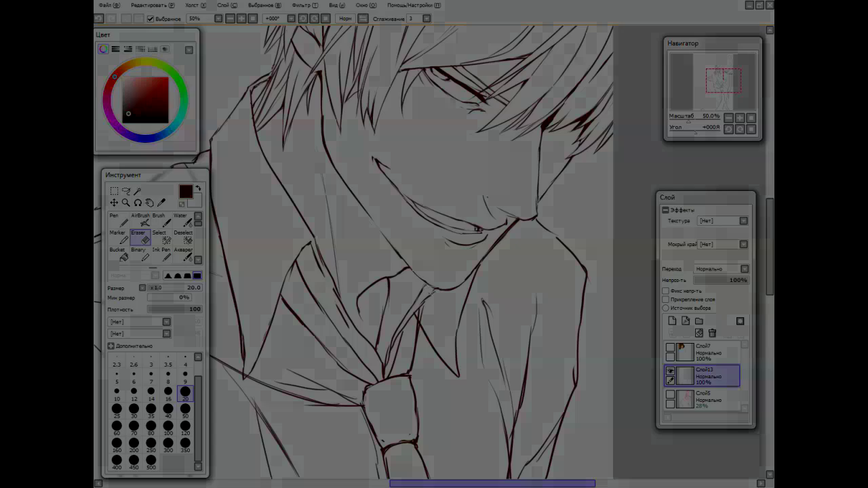